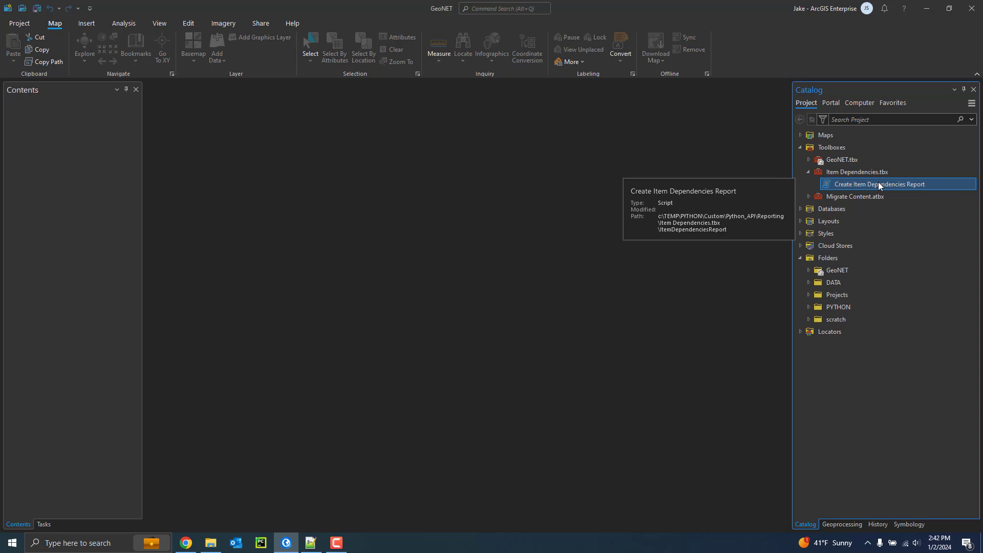
{"action": "double_click", "coordinate": [885, 185]}
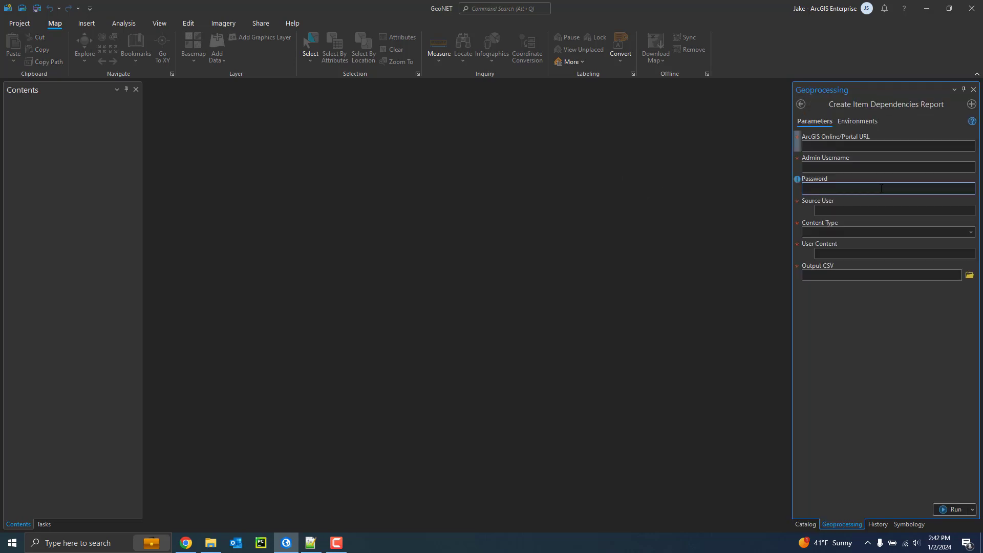
{"action": "left_click", "coordinate": [844, 145]}
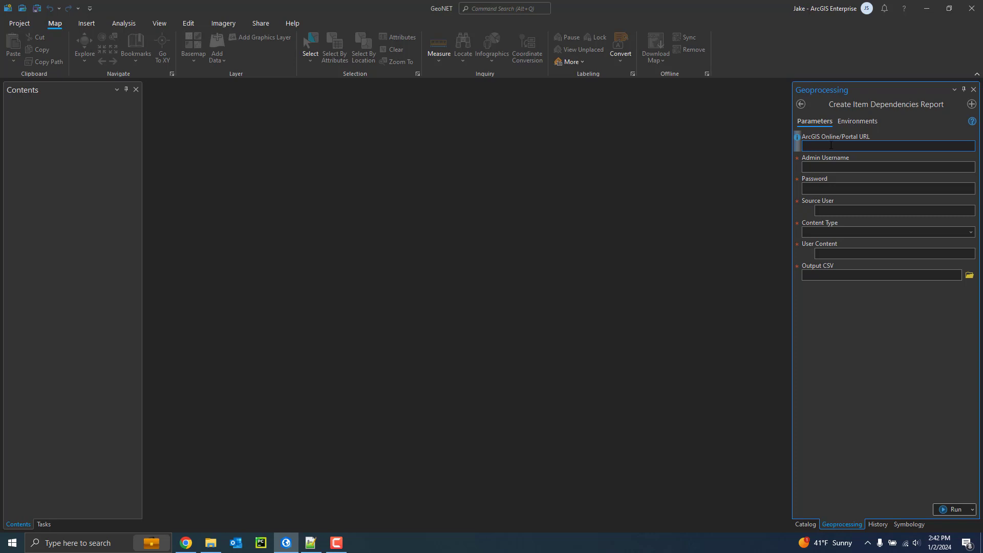
{"action": "type", "text": "https://psl021465.esri.com/portal"}
{"action": "key", "text": "Tab"}
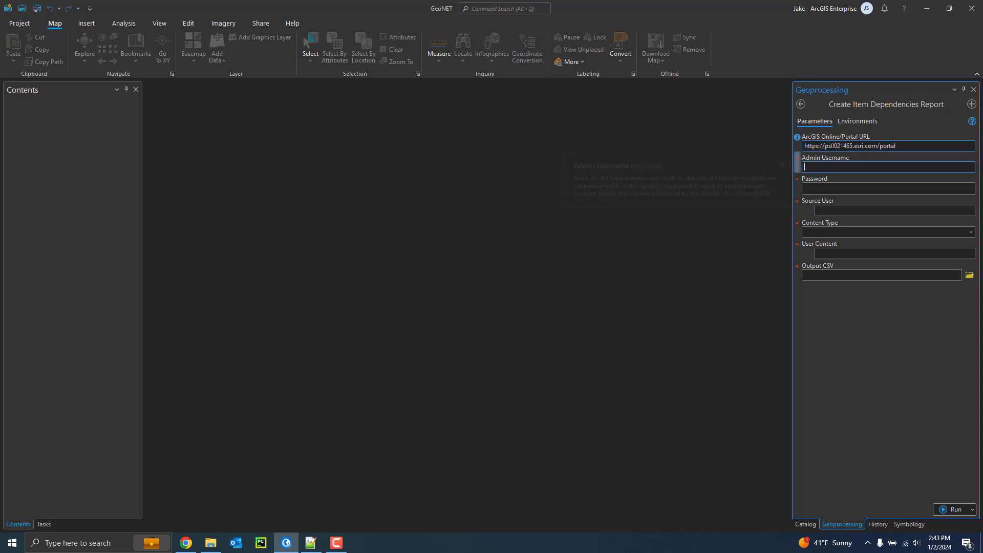
{"action": "type", "text": "portaladmin"}
{"action": "key", "text": "Tab"}
{"action": "type", "text": "***********"}
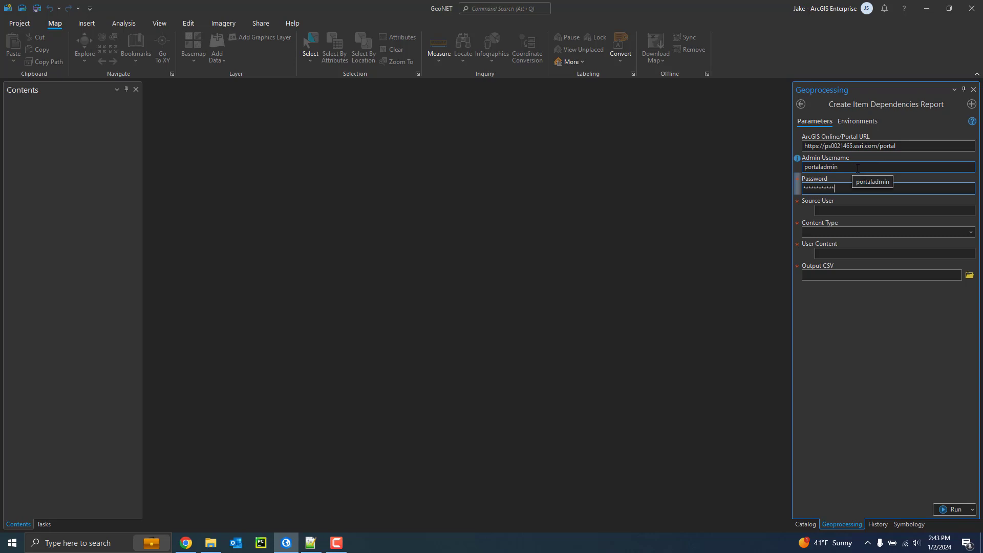
{"action": "left_click", "coordinate": [863, 210]}
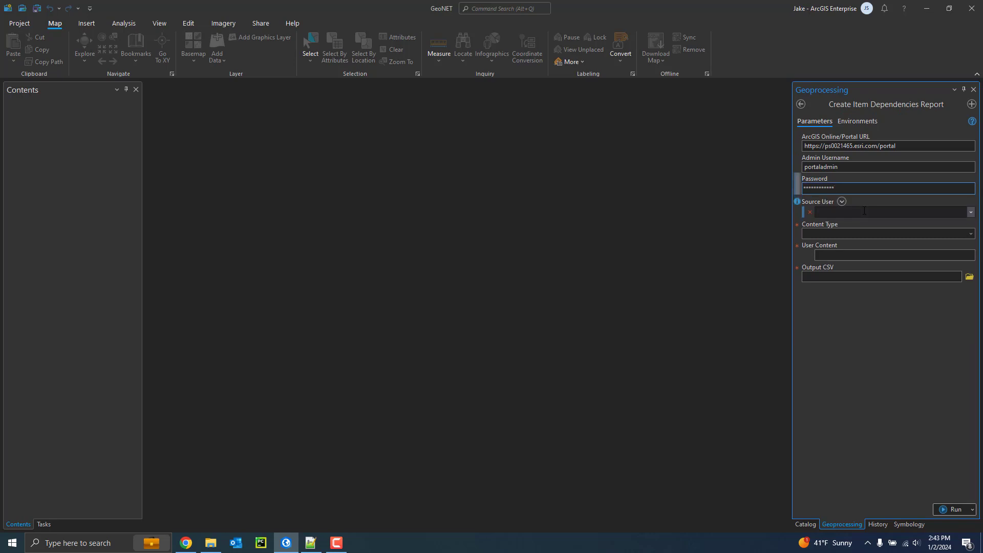
- Set Source User to the admin account and Content Type to Services
{"action": "left_click", "coordinate": [842, 202]}
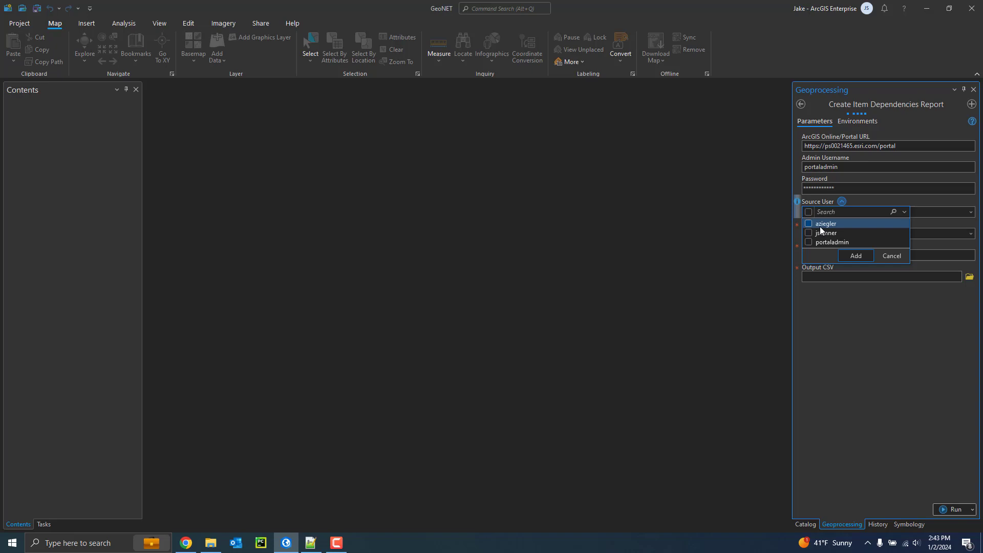
{"action": "left_click", "coordinate": [954, 202]}
{"action": "left_click", "coordinate": [970, 212]}
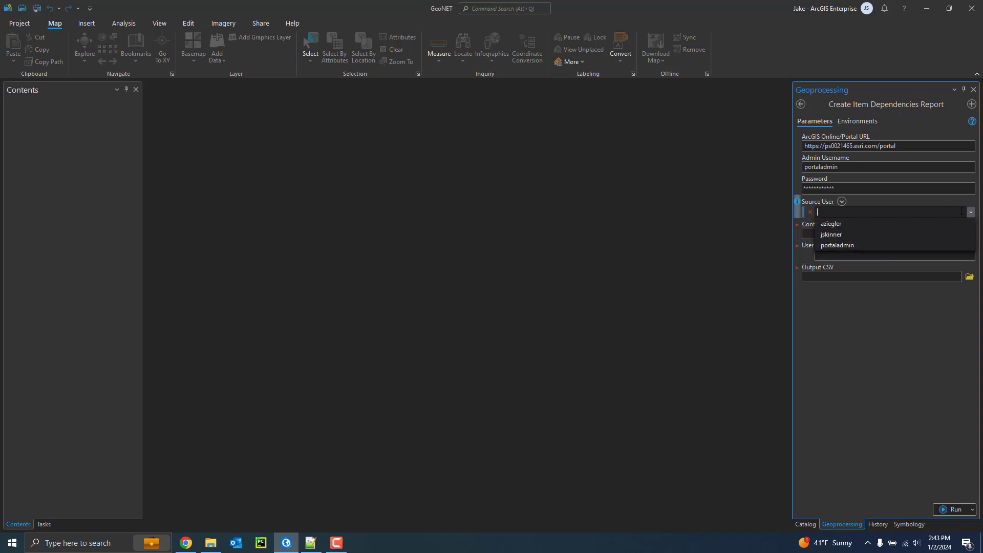
{"action": "left_click", "coordinate": [839, 245]}
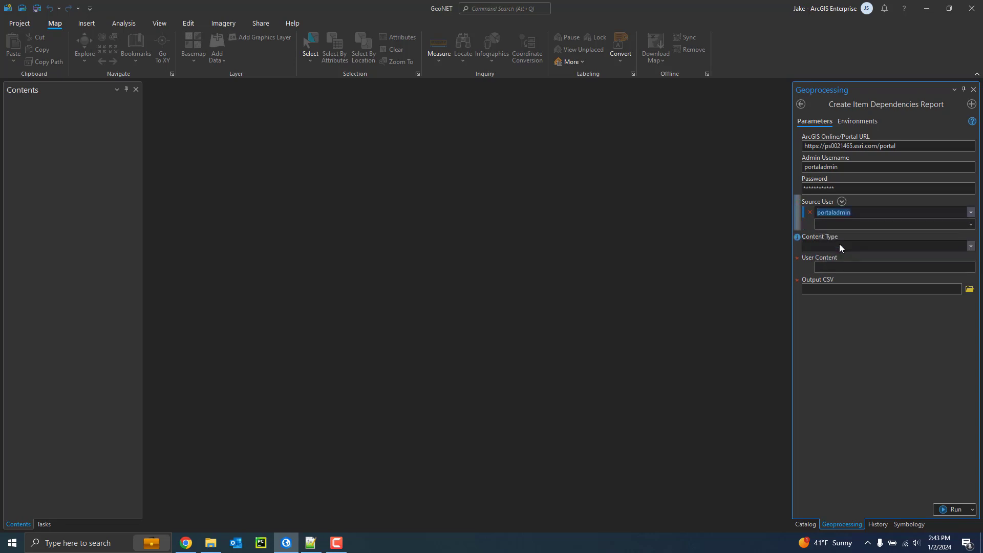
{"action": "left_click", "coordinate": [971, 247]}
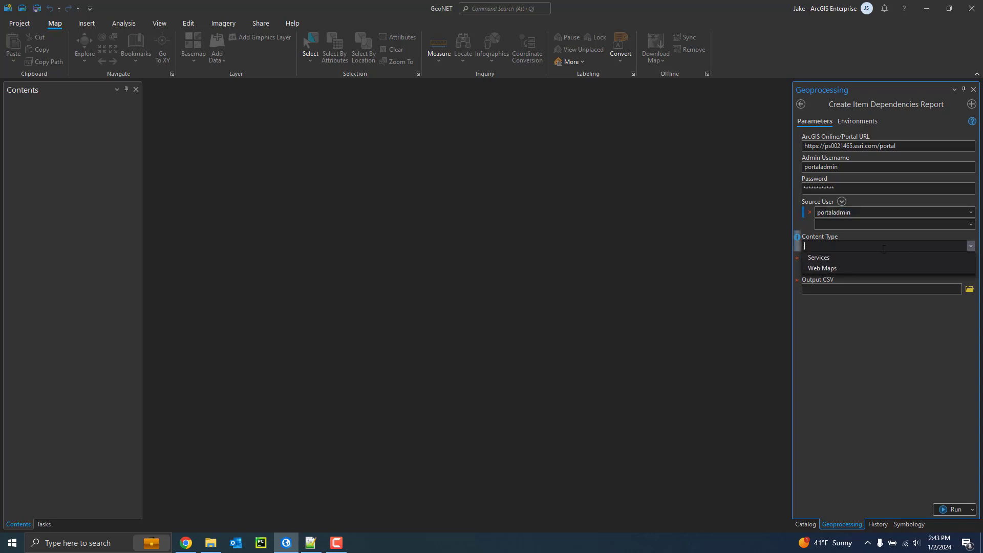
{"action": "left_click", "coordinate": [828, 259]}
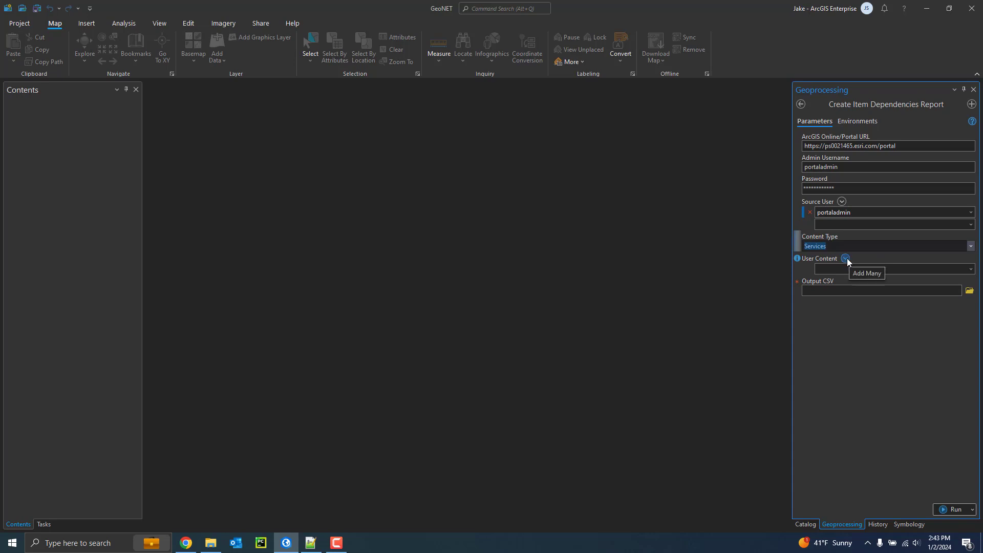
- Add the Dams and El_Paso_Vehicles services as user content
{"action": "left_click", "coordinate": [845, 259]}
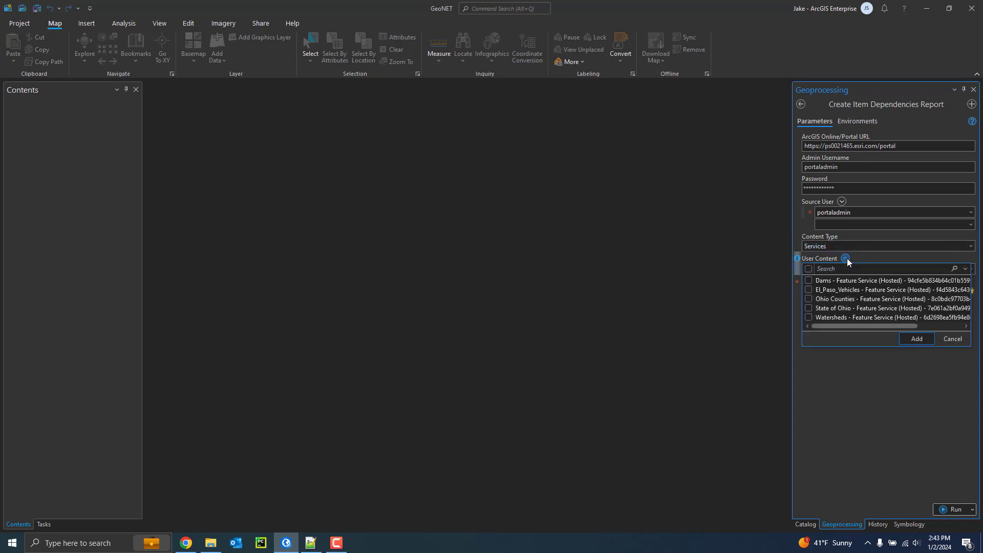
{"action": "left_click", "coordinate": [808, 280]}
{"action": "left_click", "coordinate": [808, 290]}
{"action": "left_click", "coordinate": [915, 339]}
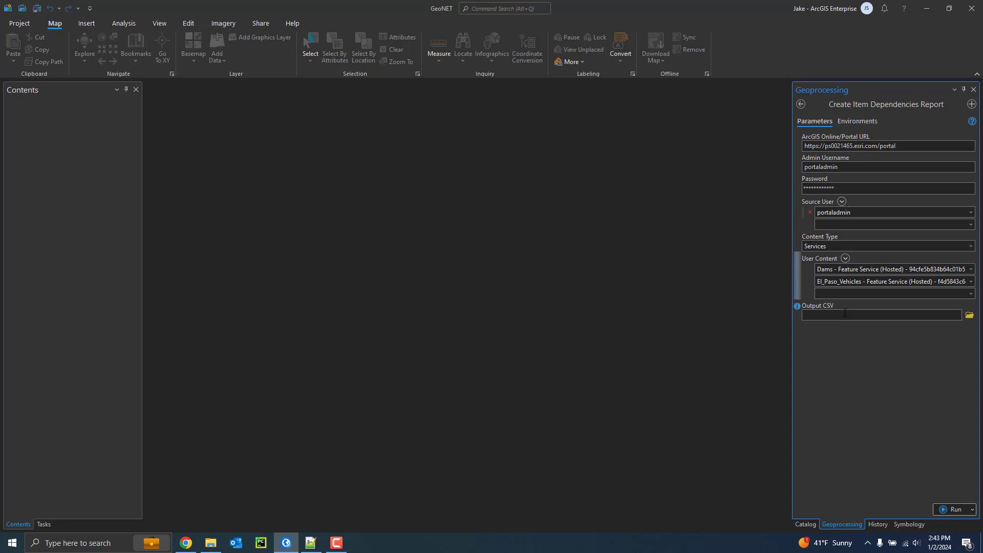
- Set the output CSV to C:\temp\report.csv, run the report and view its details
{"action": "left_click", "coordinate": [888, 319]}
{"action": "type", "text": "C:\\temp\\re"}
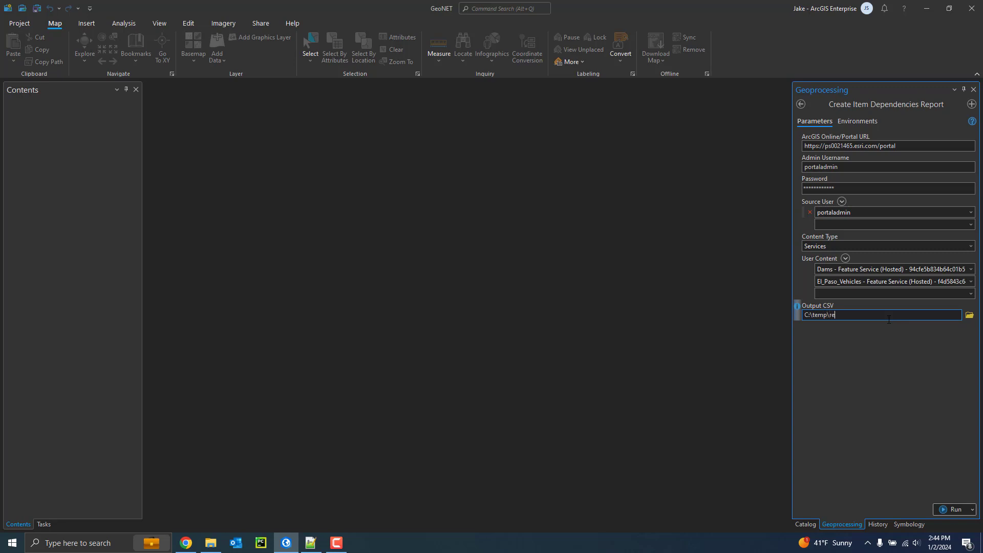
{"action": "type", "text": "port.csv"}
{"action": "left_click", "coordinate": [849, 330]}
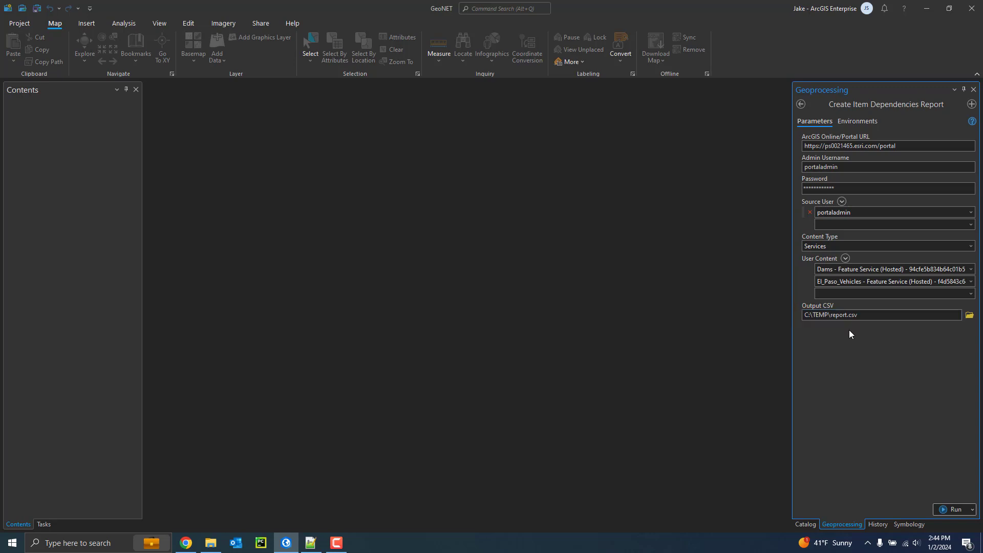
{"action": "left_click", "coordinate": [954, 508]}
{"action": "left_click", "coordinate": [824, 512]}
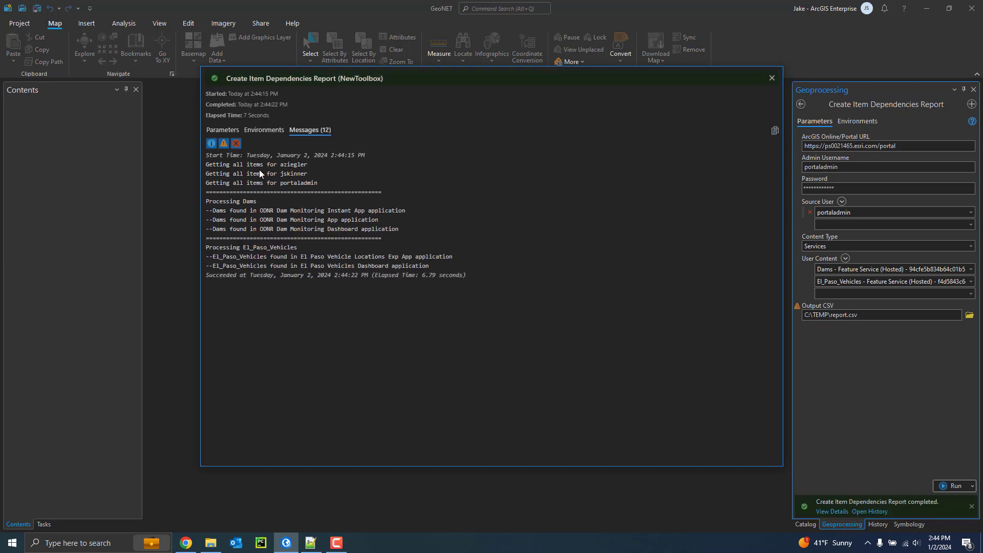
- Review the run messages listing apps that use Dams and El_Paso_Vehicles
{"action": "left_click_drag", "start_coordinate": [206, 164], "coordinate": [311, 183]}
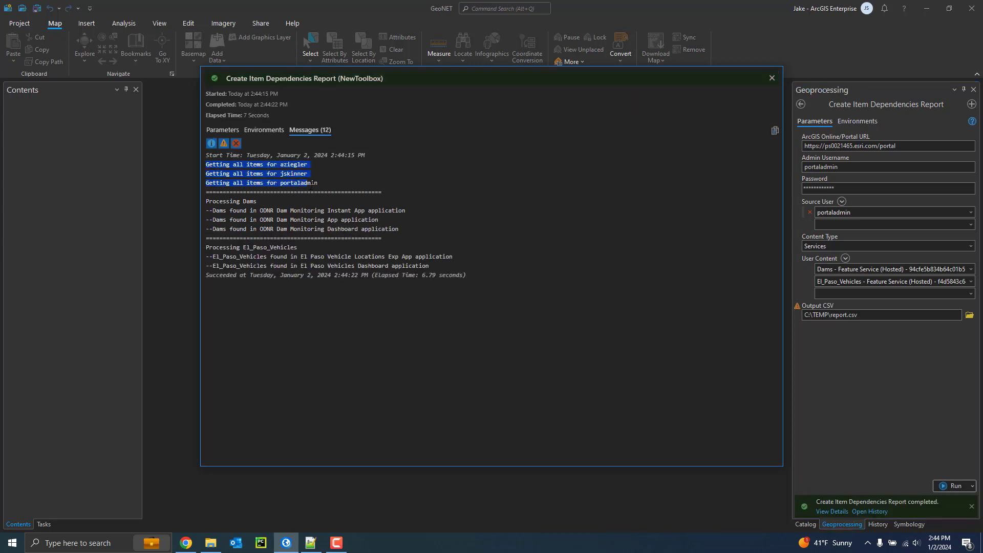
{"action": "left_click", "coordinate": [355, 174]}
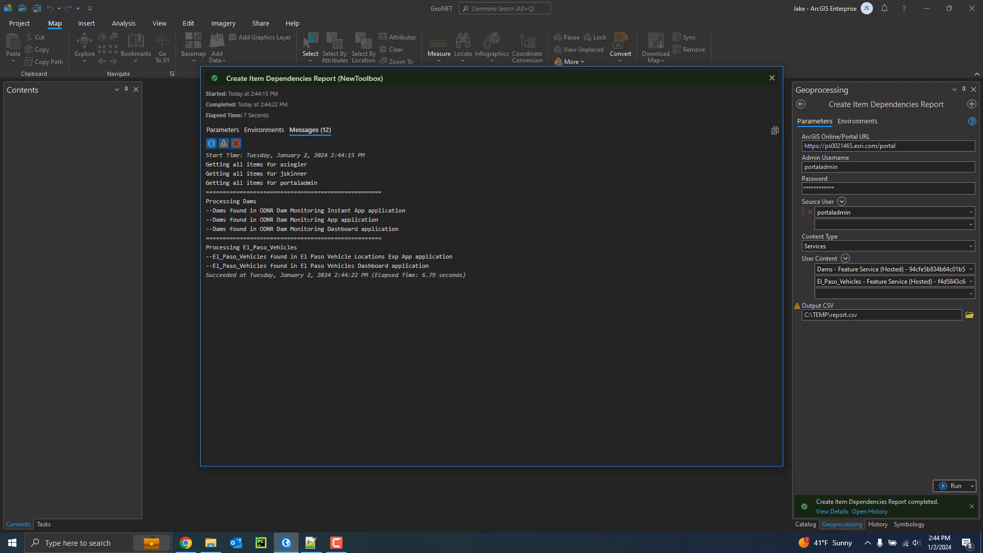
{"action": "left_click_drag", "start_coordinate": [206, 210], "coordinate": [399, 229]}
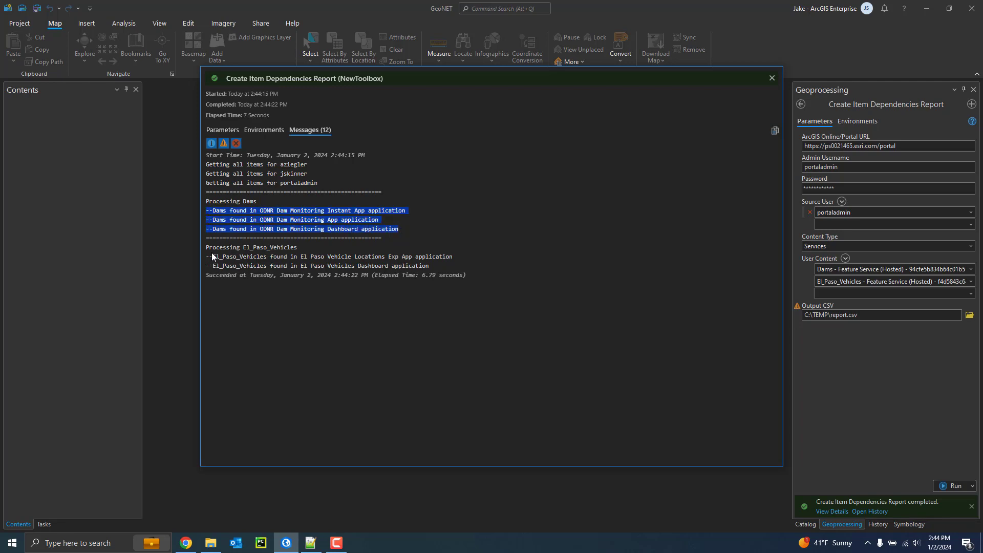
{"action": "left_click_drag", "start_coordinate": [209, 257], "coordinate": [408, 266]}
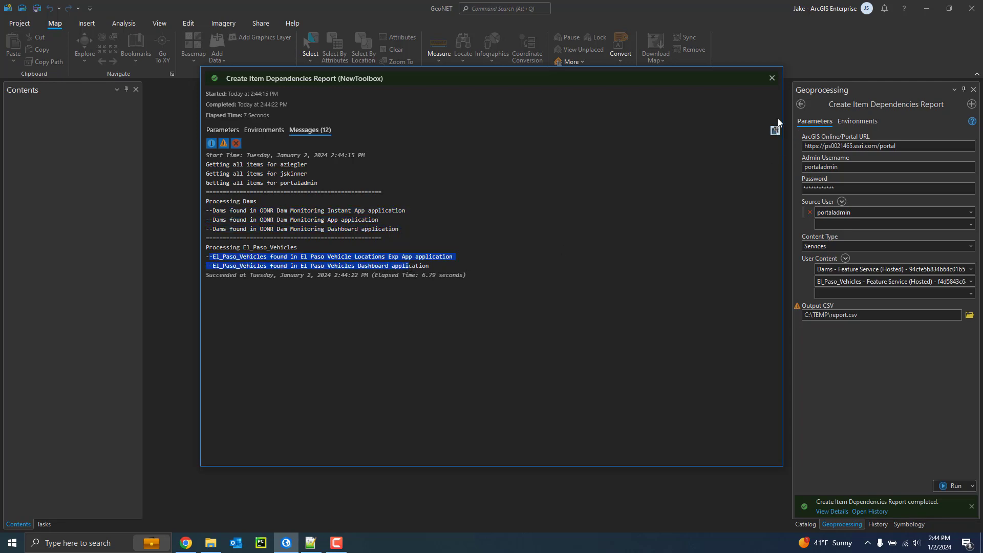
- Close the job details and format report.csv's A1:F6 data as an Excel table
{"action": "left_click", "coordinate": [772, 79]}
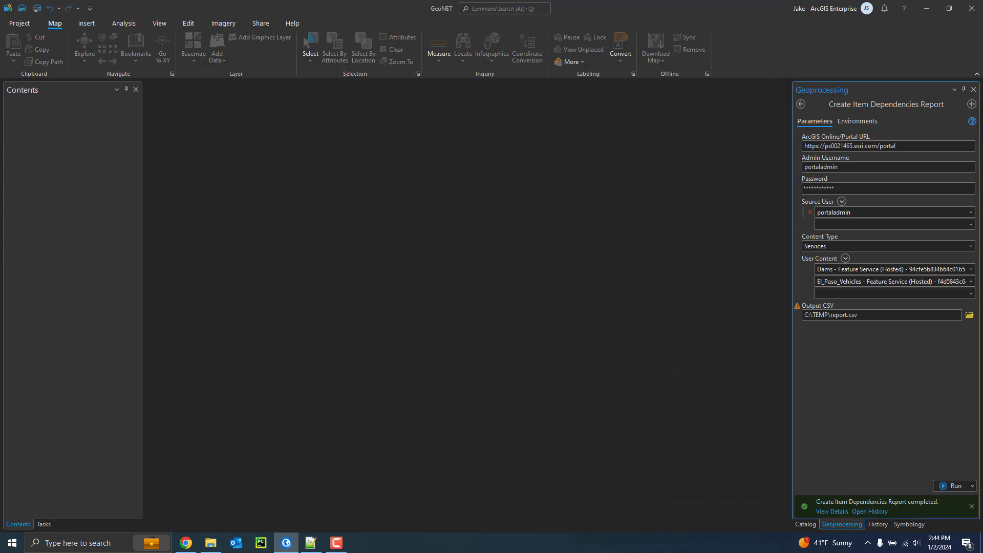
{"action": "mouse_move", "coordinate": [870, 504]}
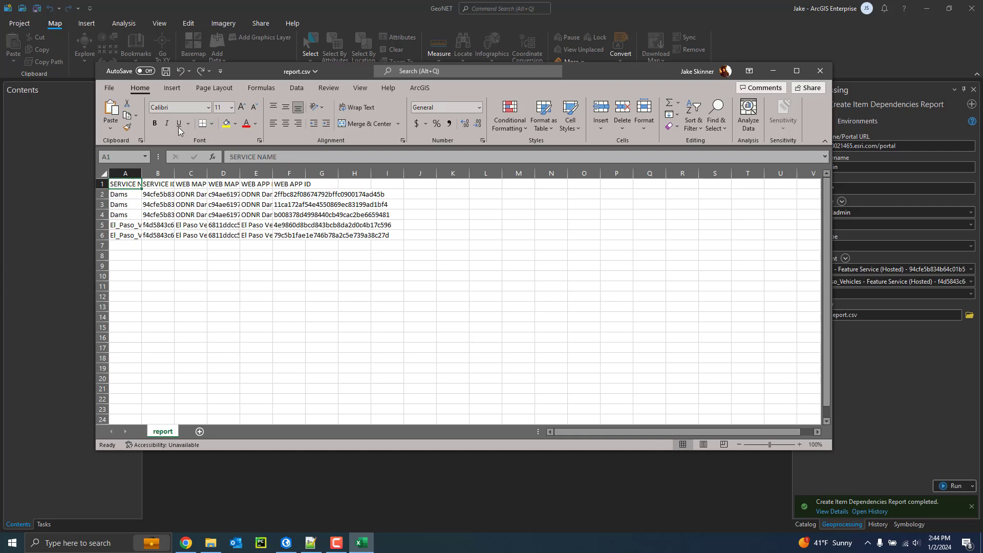
{"action": "left_click", "coordinate": [172, 88]}
{"action": "left_click", "coordinate": [184, 113]}
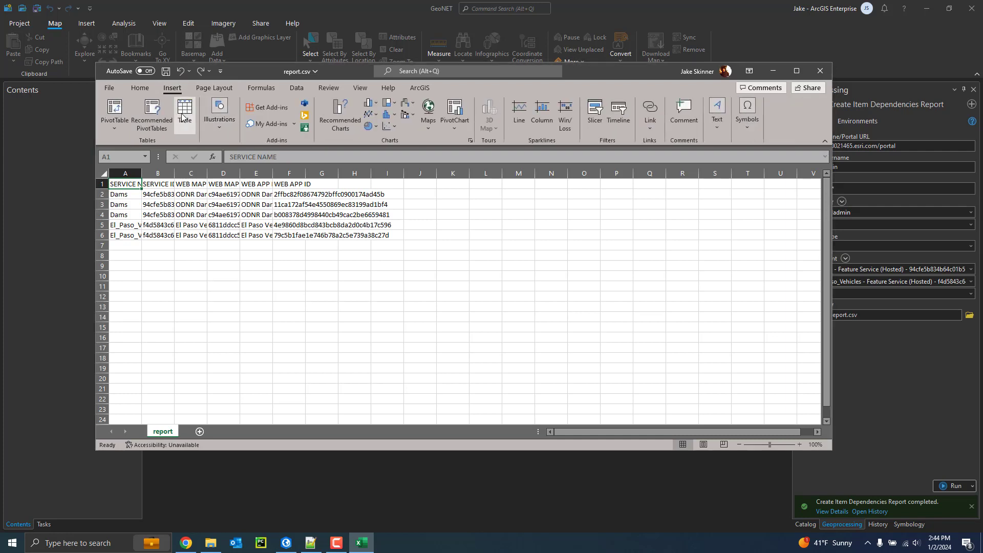
{"action": "left_click", "coordinate": [340, 356]}
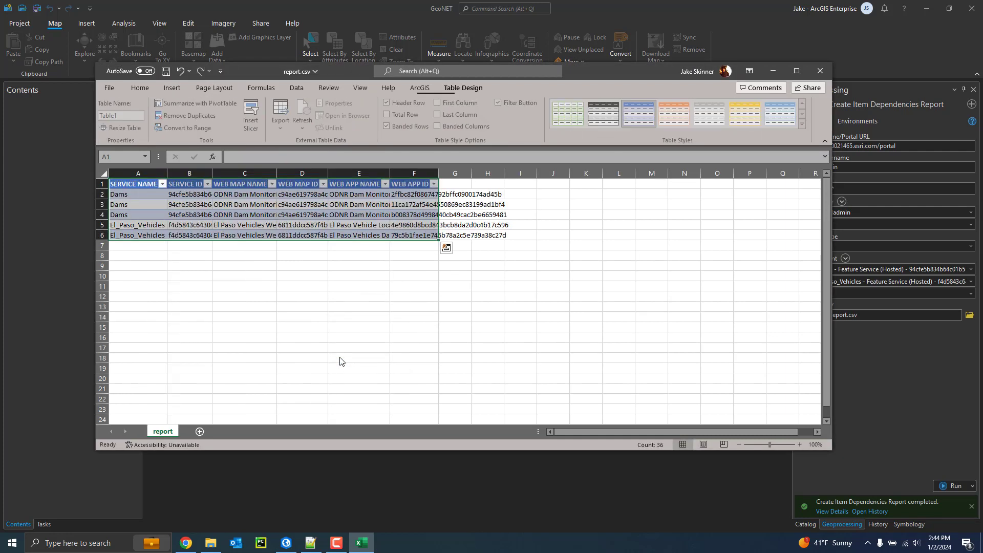
- AutoFit every column of the sheet to its contents
{"action": "left_click", "coordinate": [104, 174]}
{"action": "double_click", "coordinate": [167, 173]}
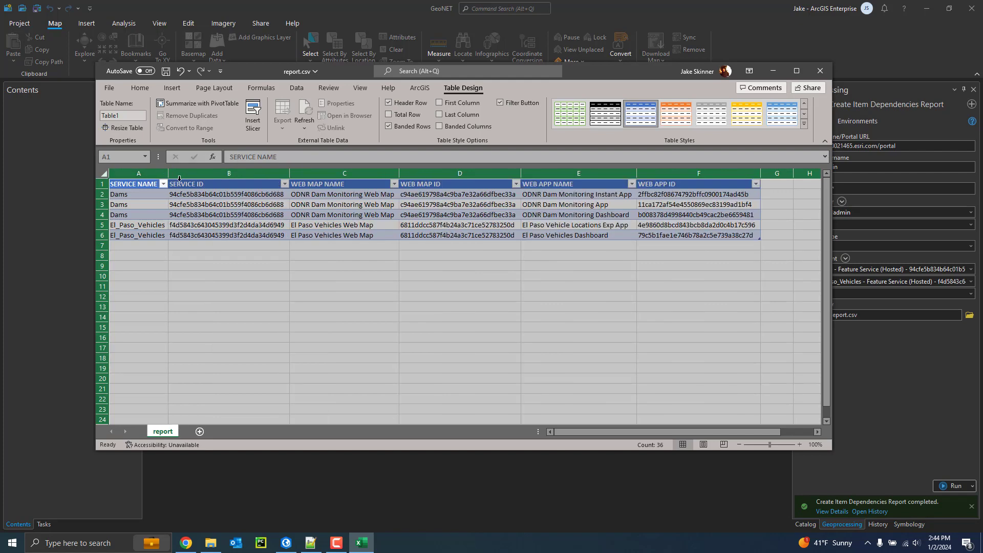
{"action": "left_click", "coordinate": [299, 268]}
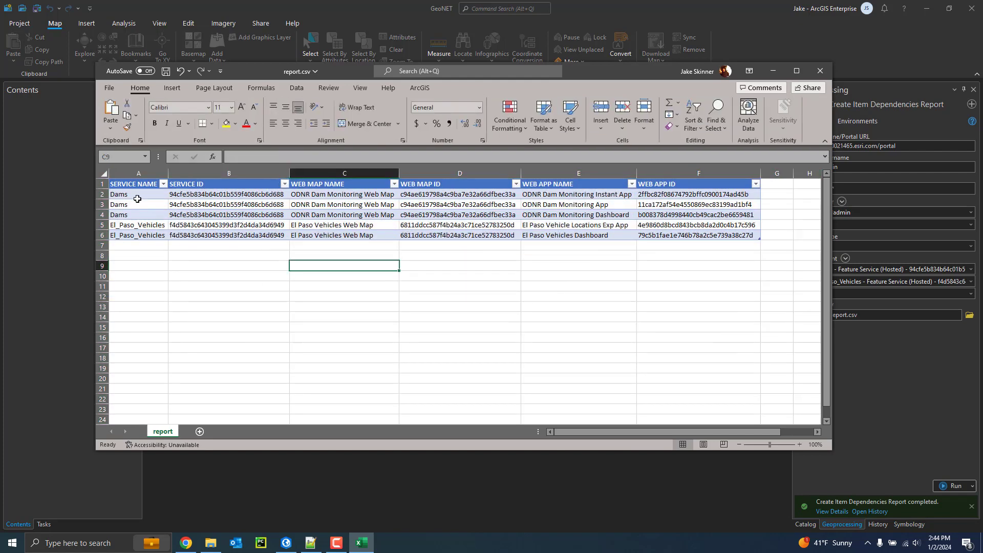
{"action": "left_click", "coordinate": [130, 195]}
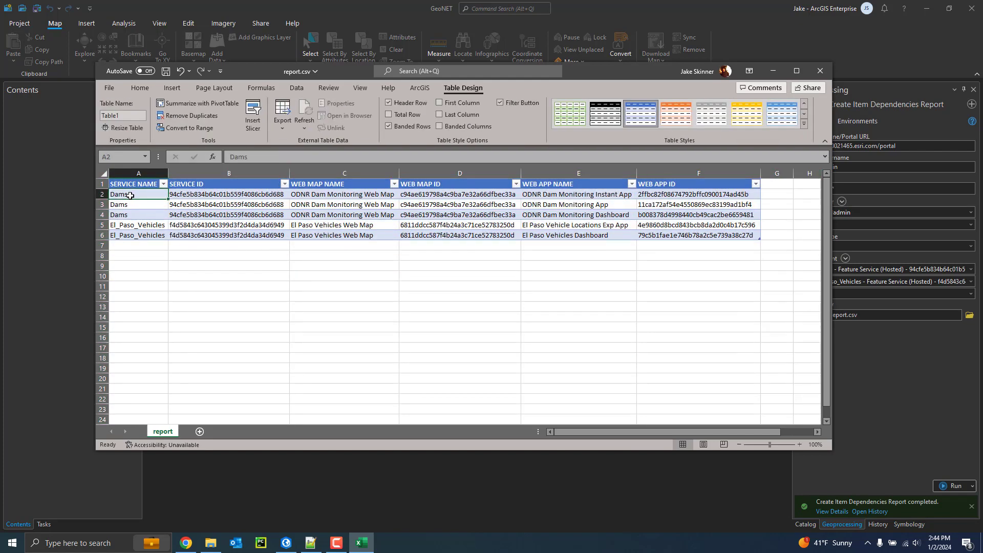
{"action": "left_click", "coordinate": [220, 195]}
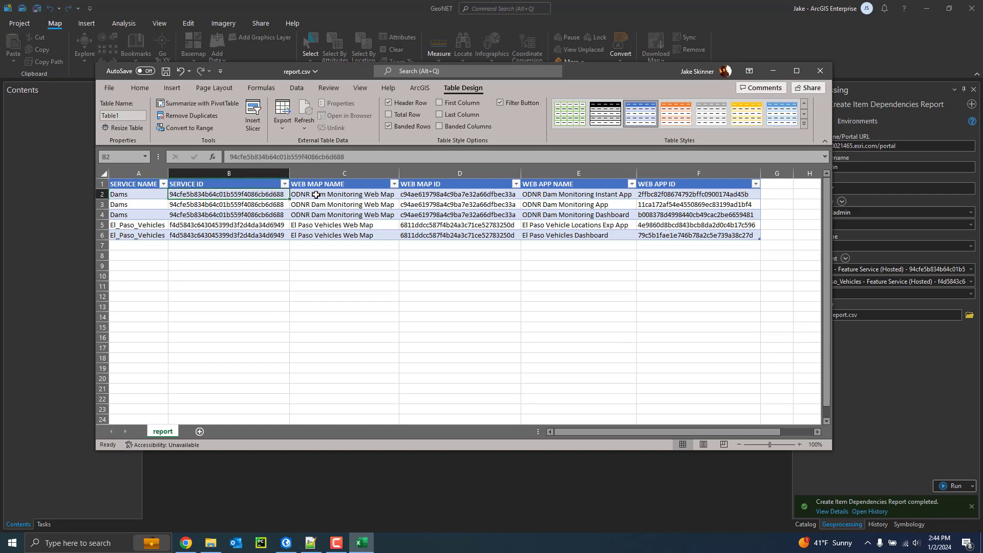
{"action": "left_click", "coordinate": [331, 195]}
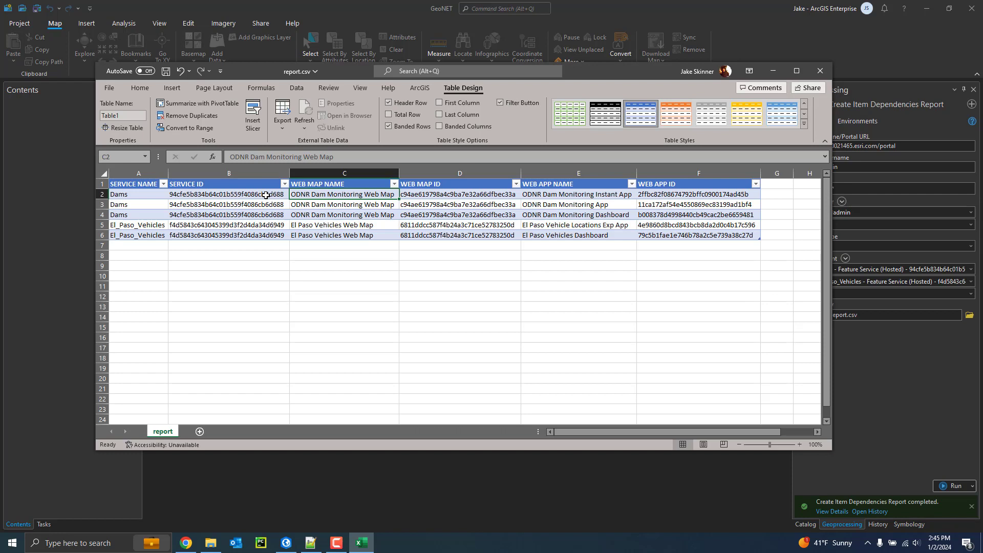
{"action": "left_click", "coordinate": [474, 196]}
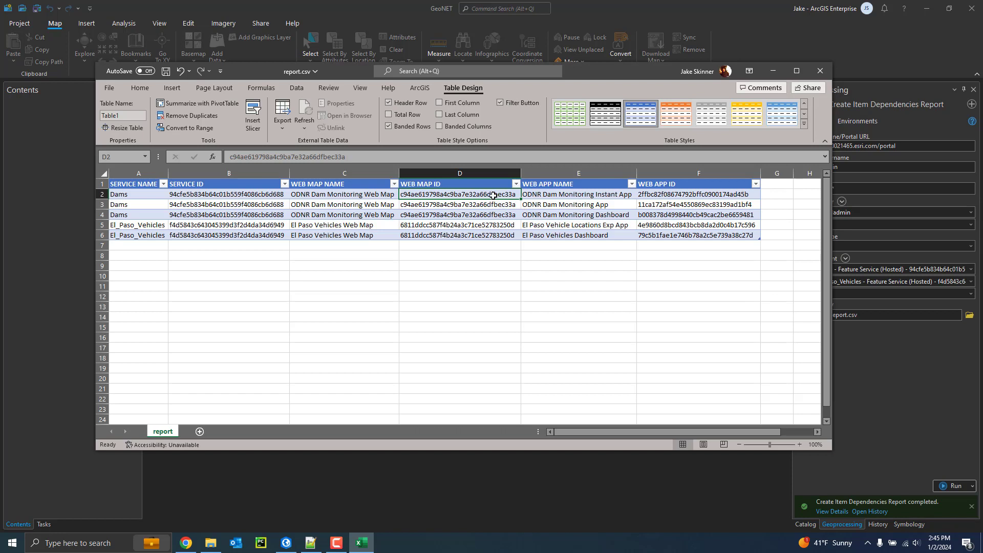
{"action": "left_click", "coordinate": [606, 196]}
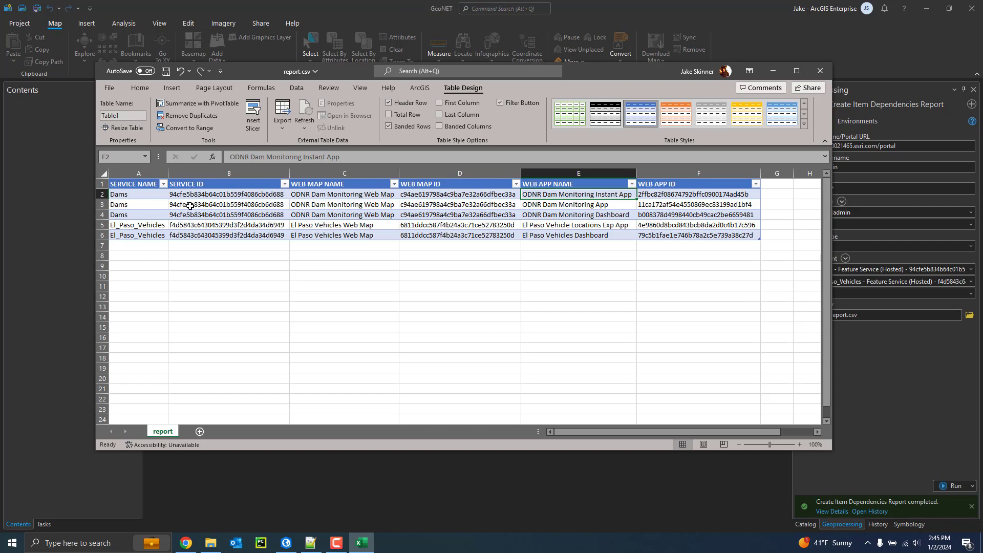
{"action": "left_click", "coordinate": [353, 205]}
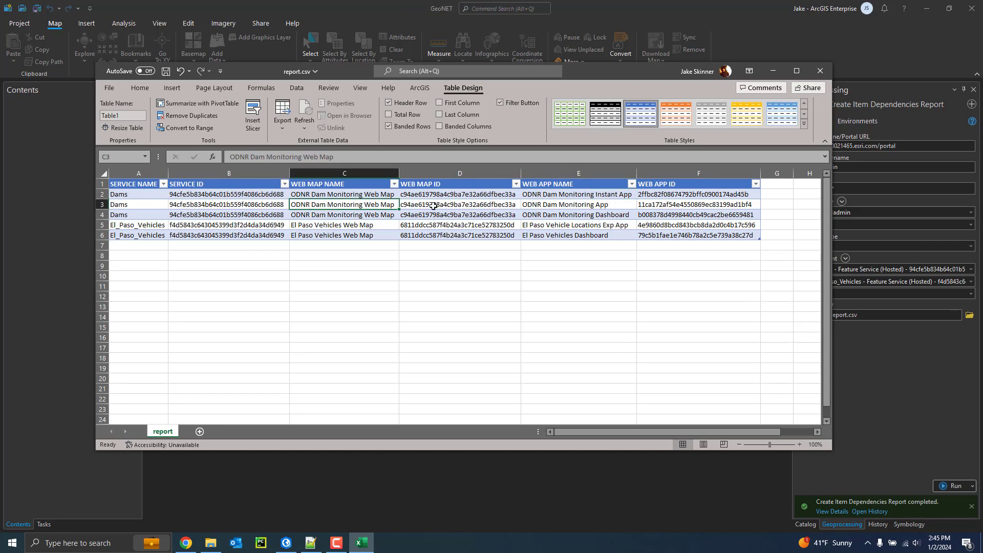
{"action": "left_click", "coordinate": [565, 205]}
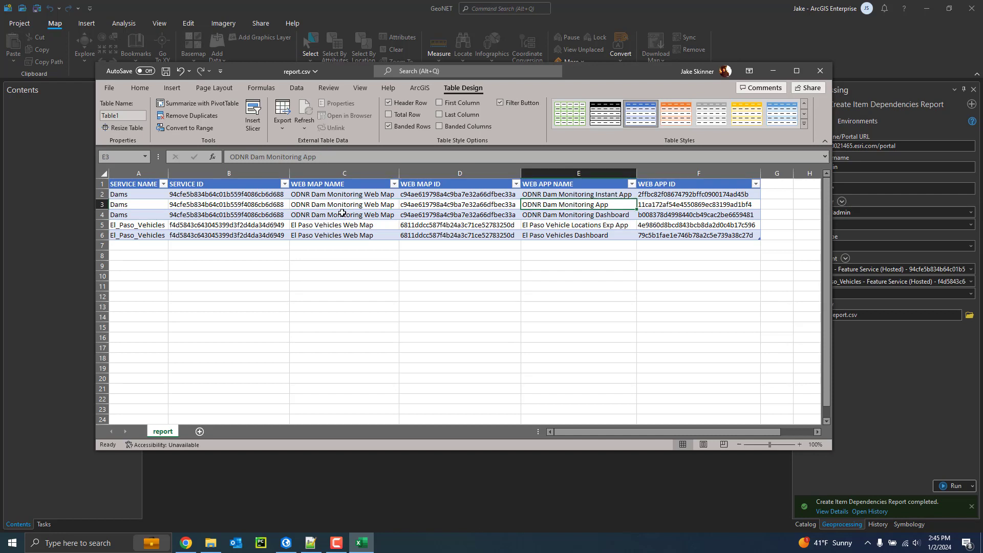
{"action": "left_click", "coordinate": [253, 215]}
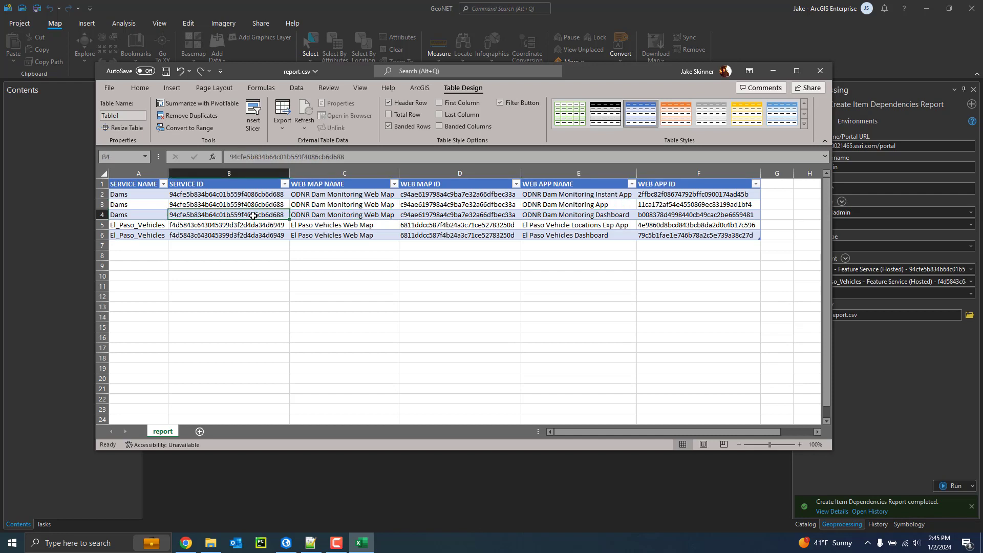
{"action": "left_click", "coordinate": [589, 216]}
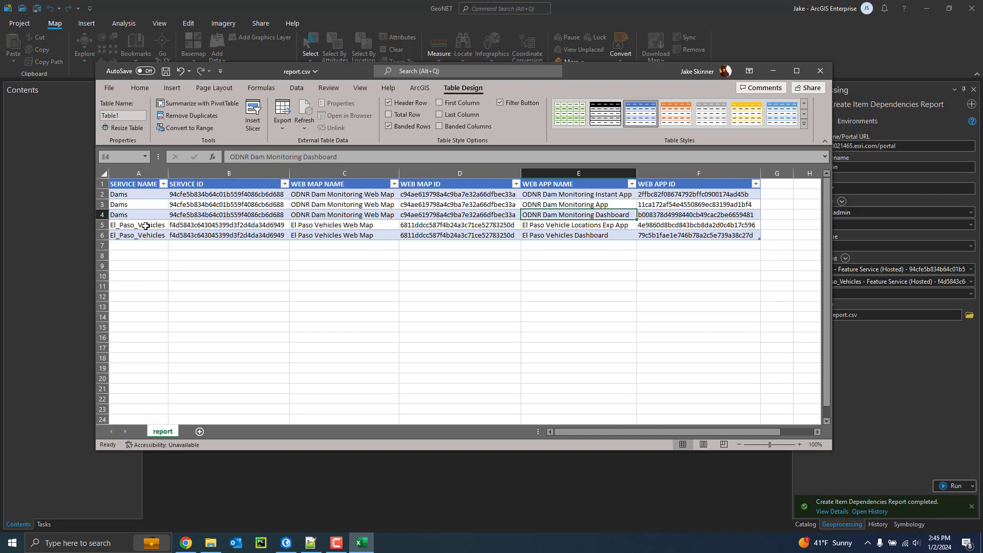
{"action": "left_click", "coordinate": [145, 226]}
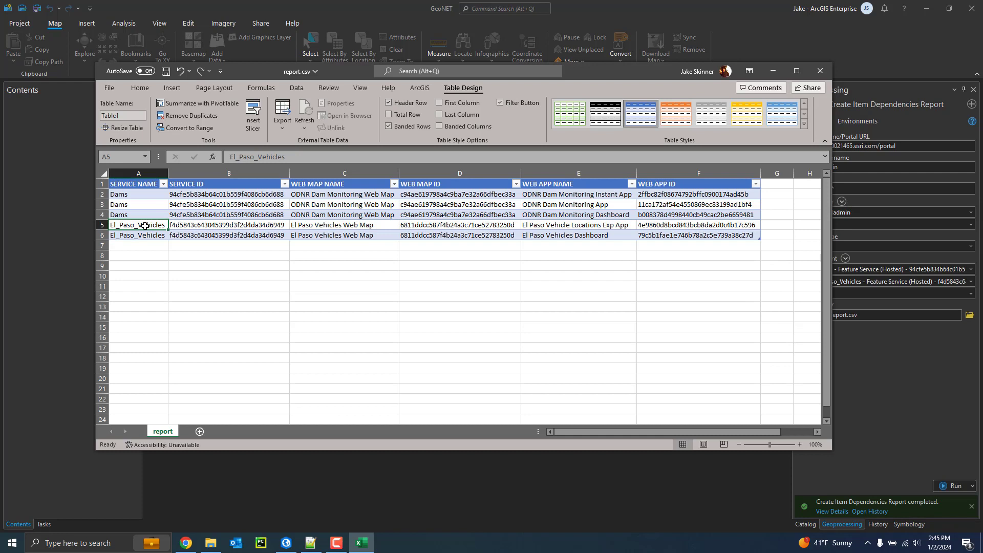
{"action": "left_click", "coordinate": [556, 226]}
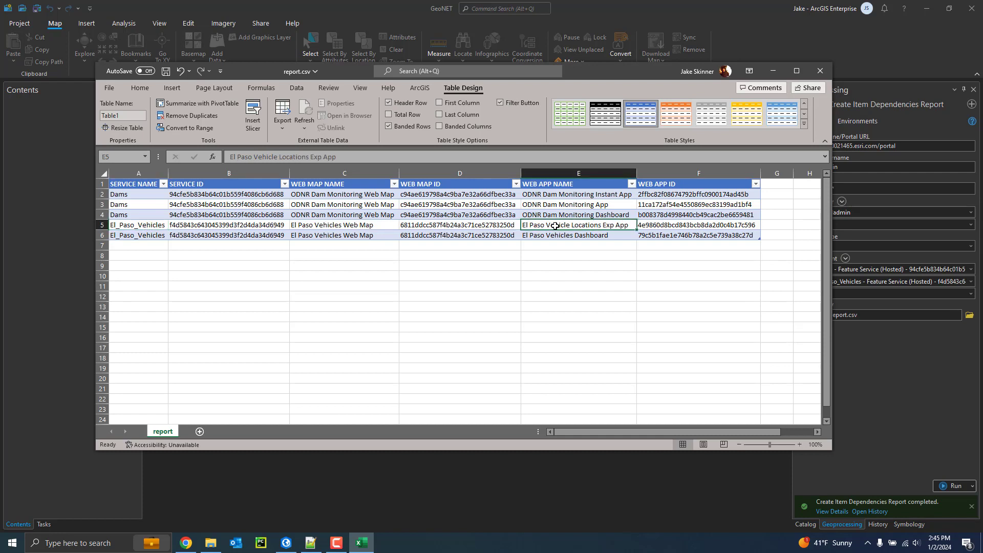
{"action": "left_click", "coordinate": [546, 235]}
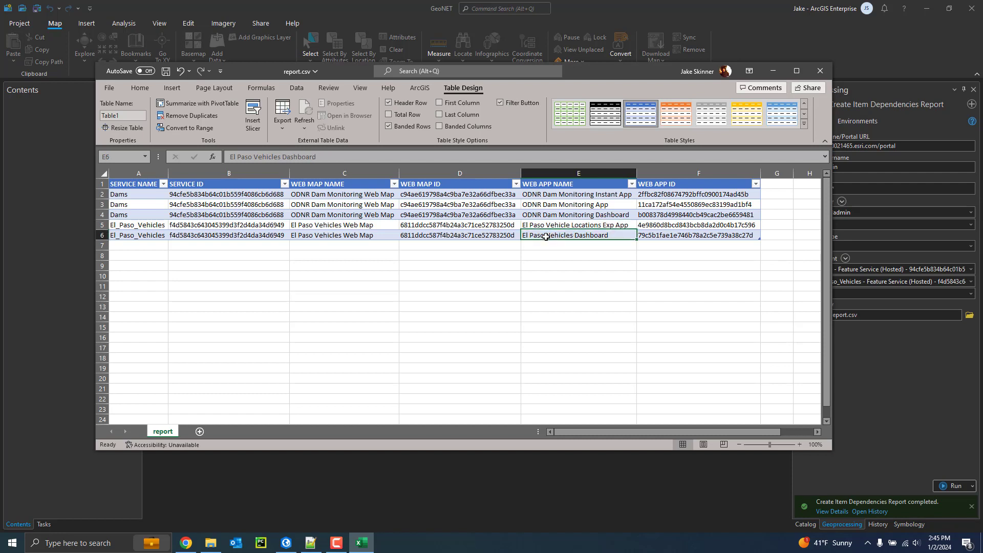